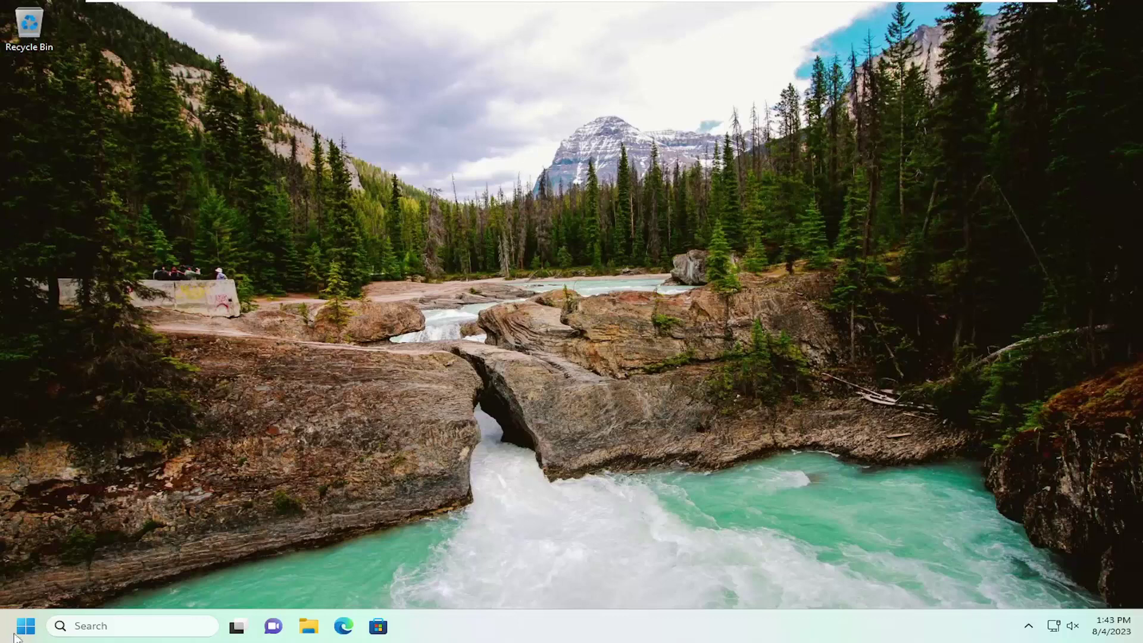
Search Start for regedit and run Registry Editor as administrator, approving the UAC prompt
left_click(16, 636)
type("regedit")
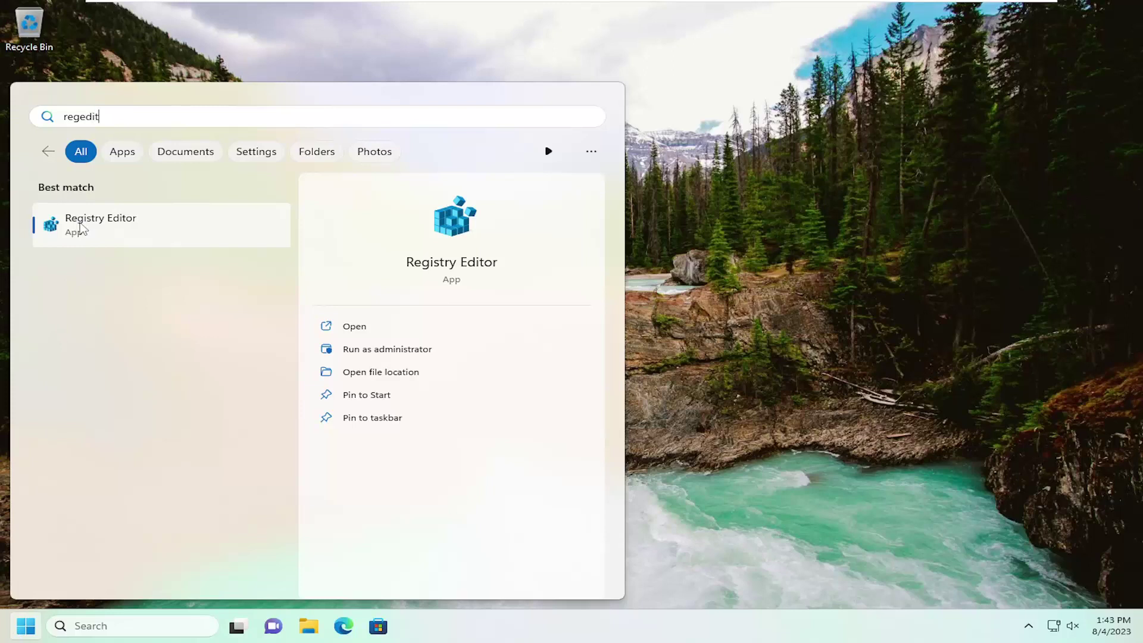
right_click(81, 229)
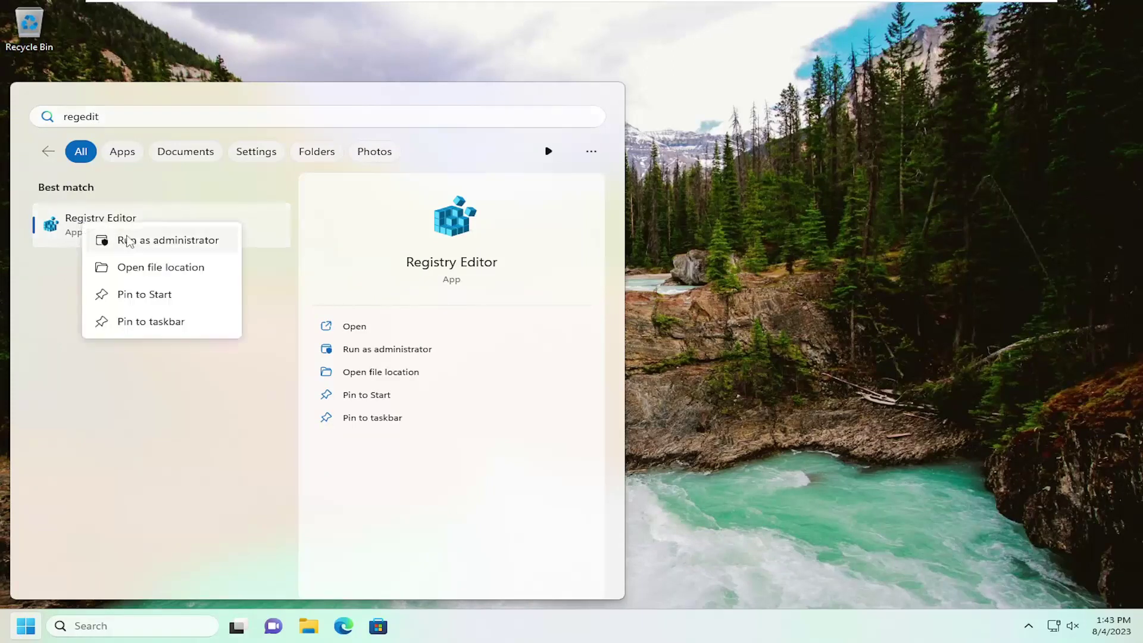
left_click(144, 240)
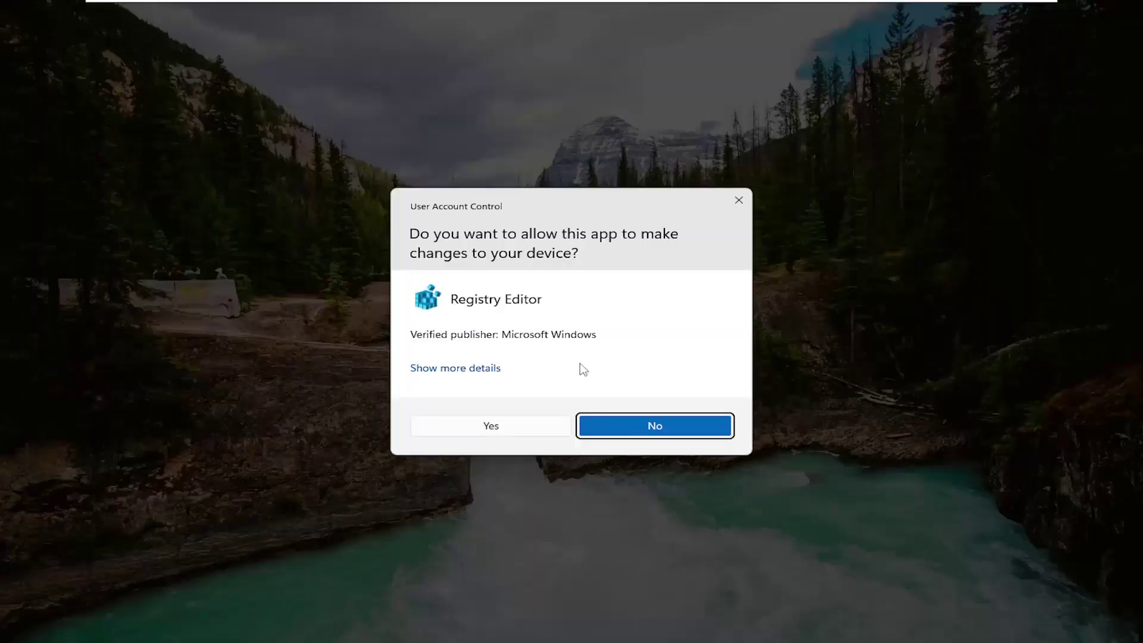
left_click(518, 421)
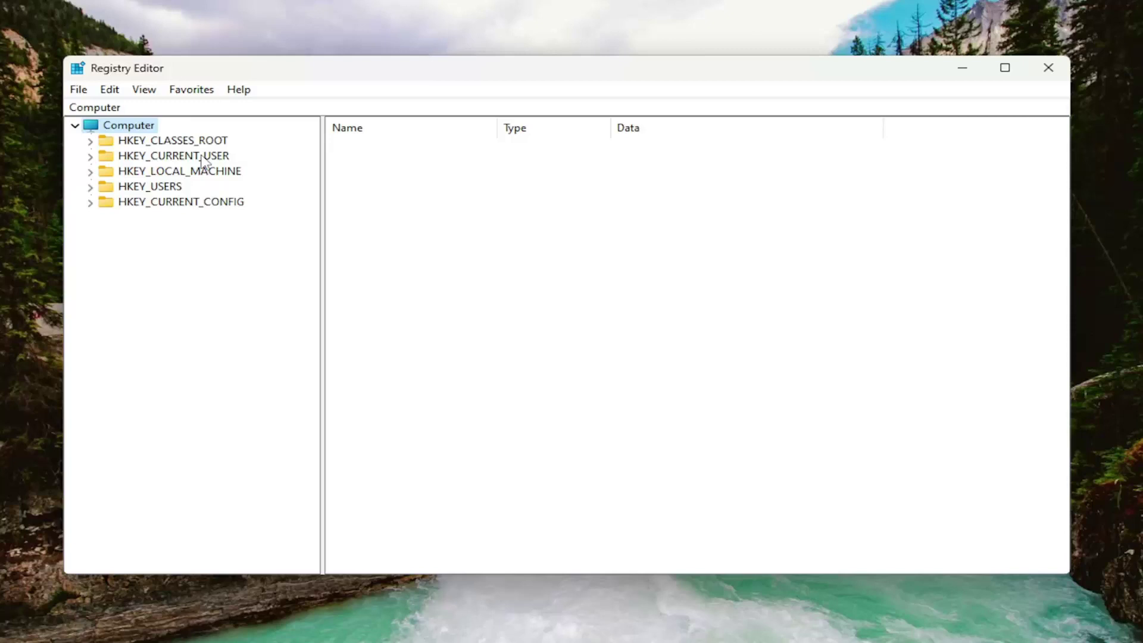
left_click(81, 93)
left_click(118, 128)
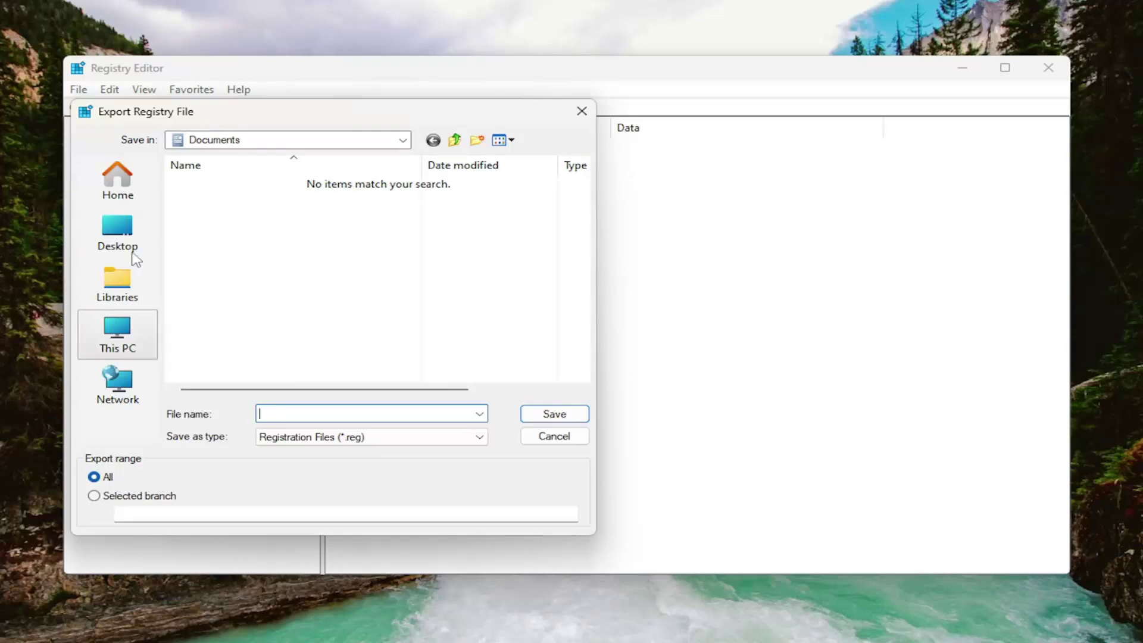
left_click(129, 341)
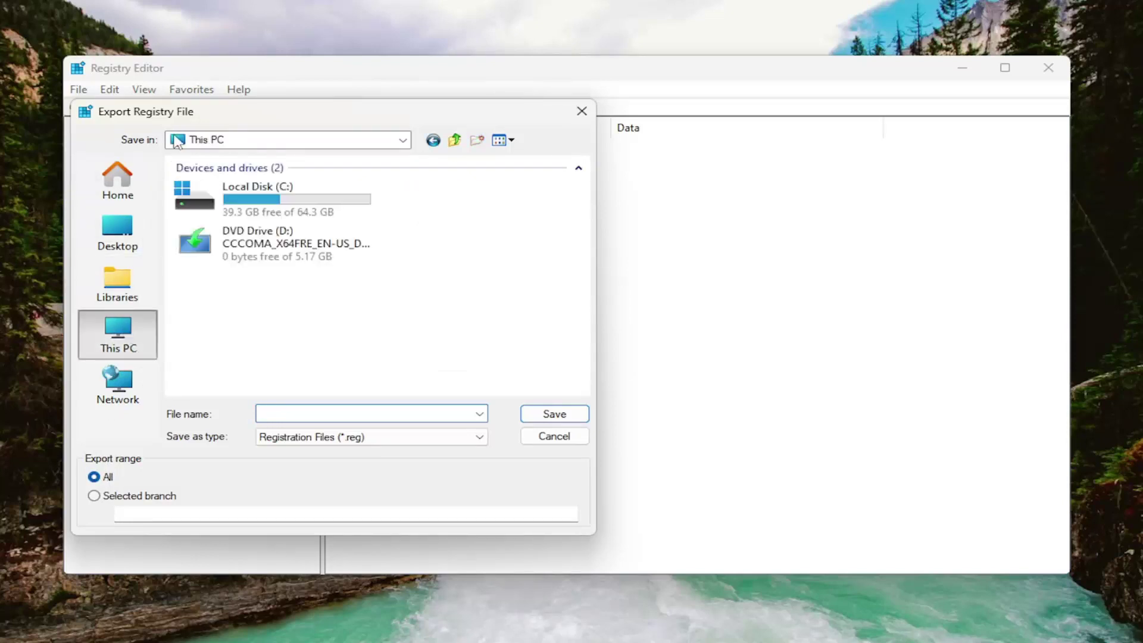
left_click(548, 438)
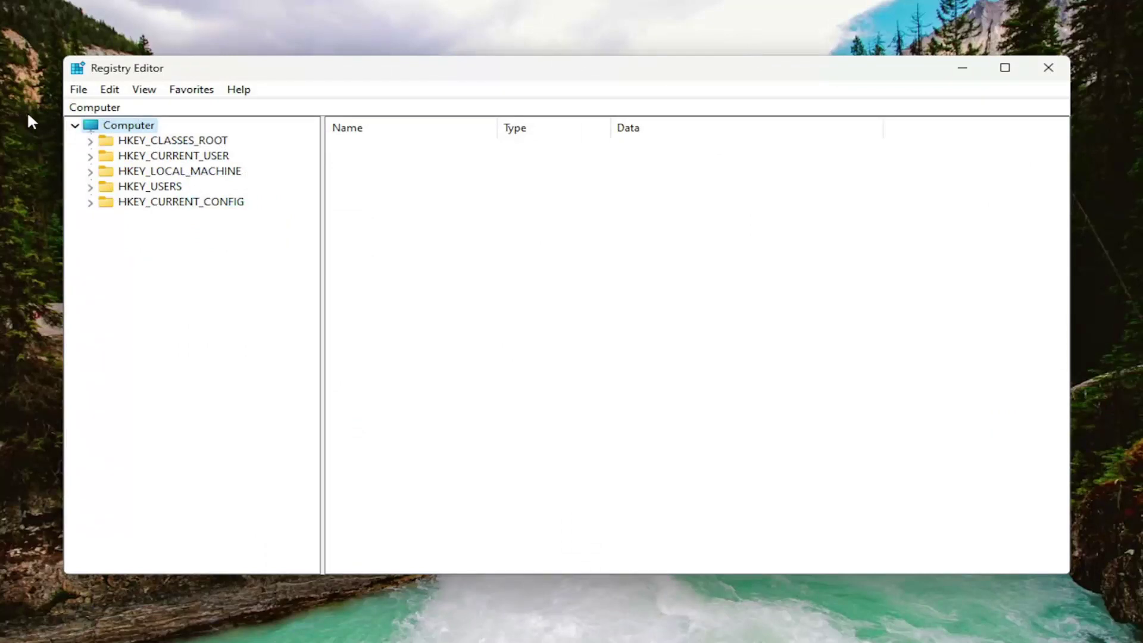
left_click(78, 92)
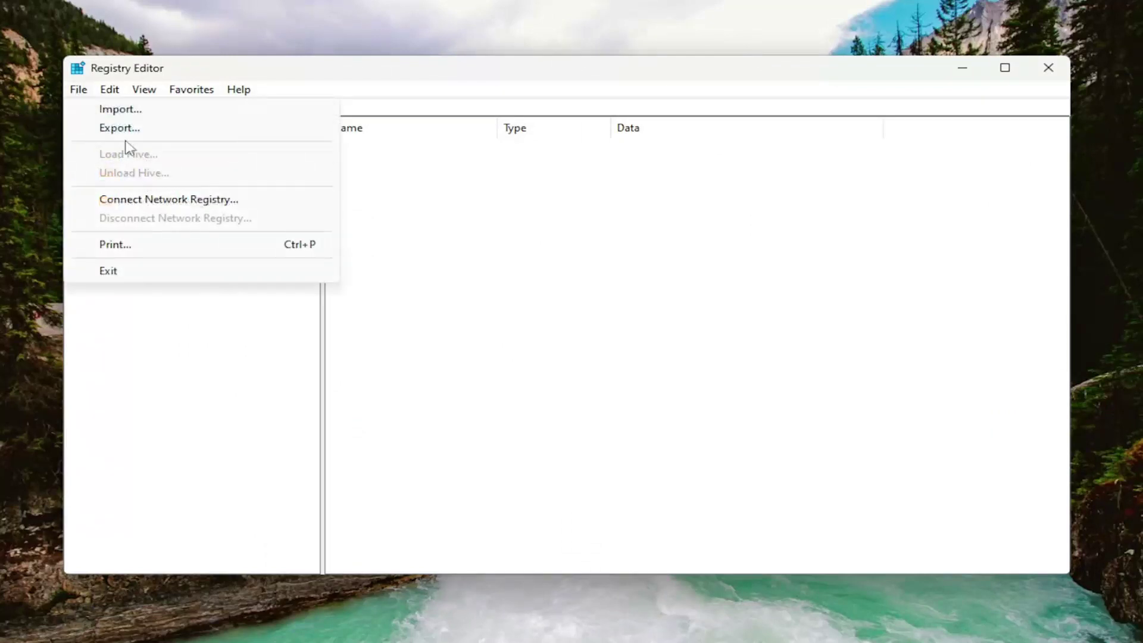
left_click(119, 108)
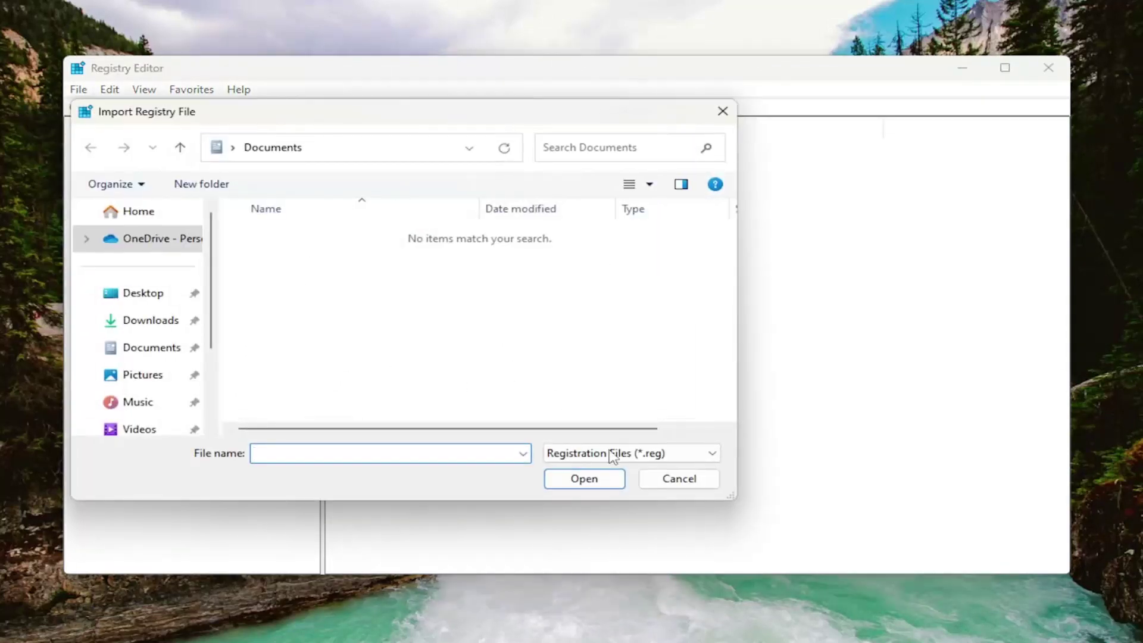
left_click(698, 479)
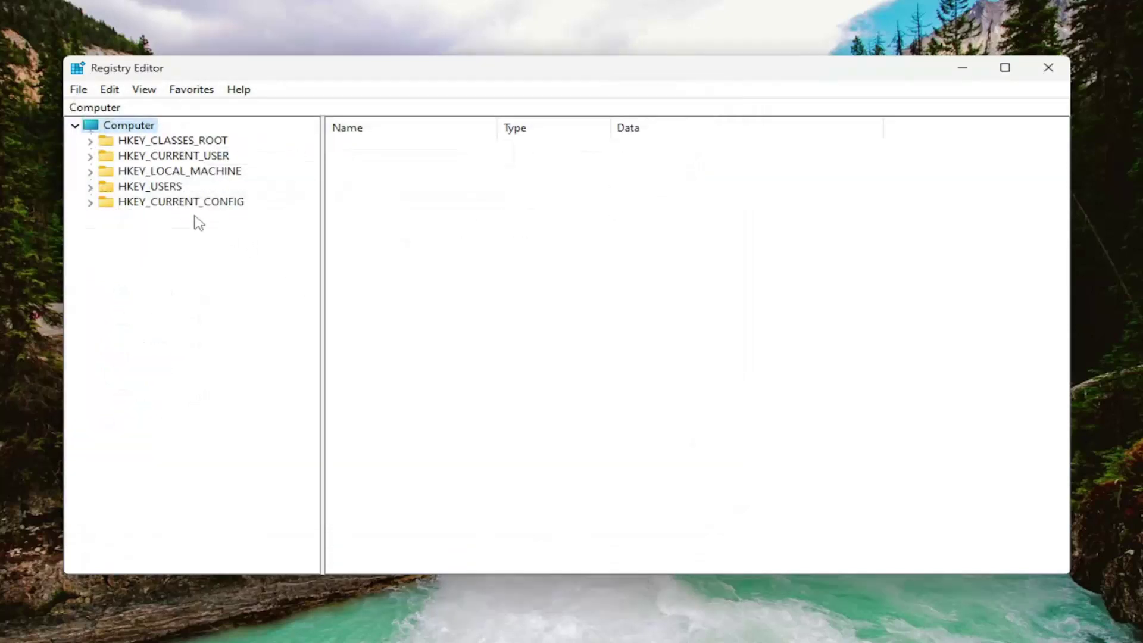
Expand HKEY_LOCAL_MACHINE > SYSTEM > CurrentControlSet > Control and select the Power key
double_click(163, 173)
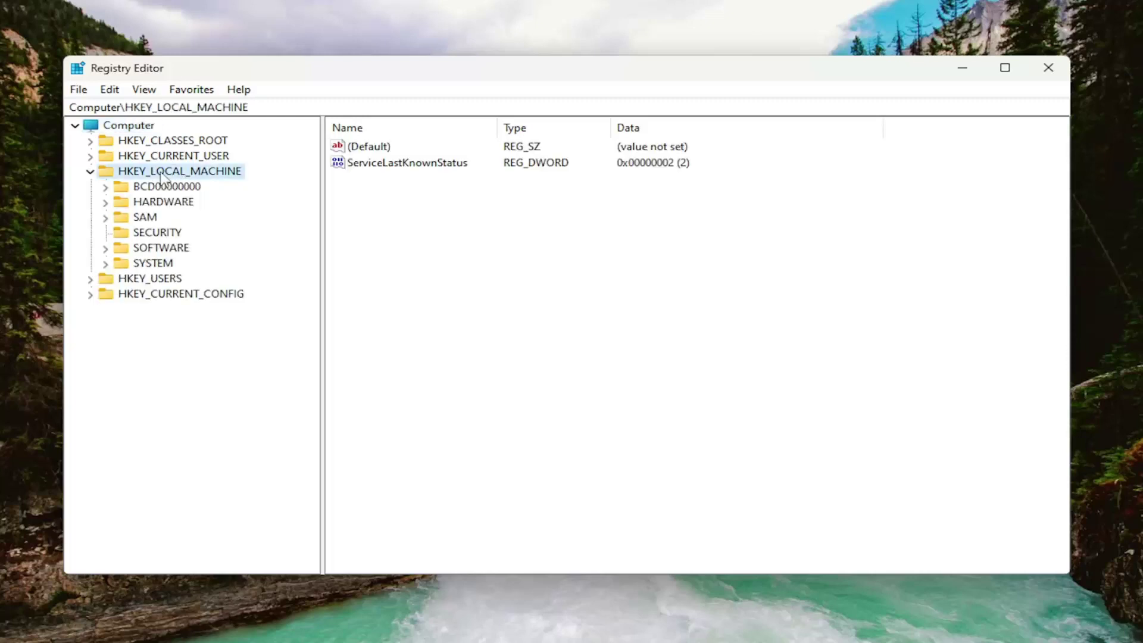
double_click(153, 264)
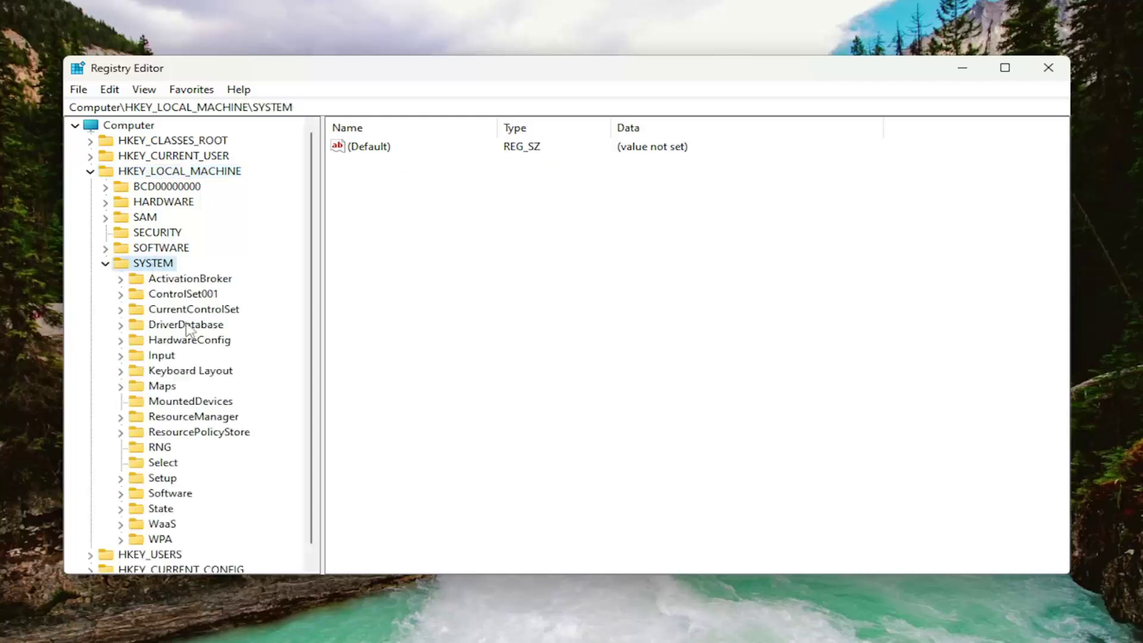
double_click(189, 310)
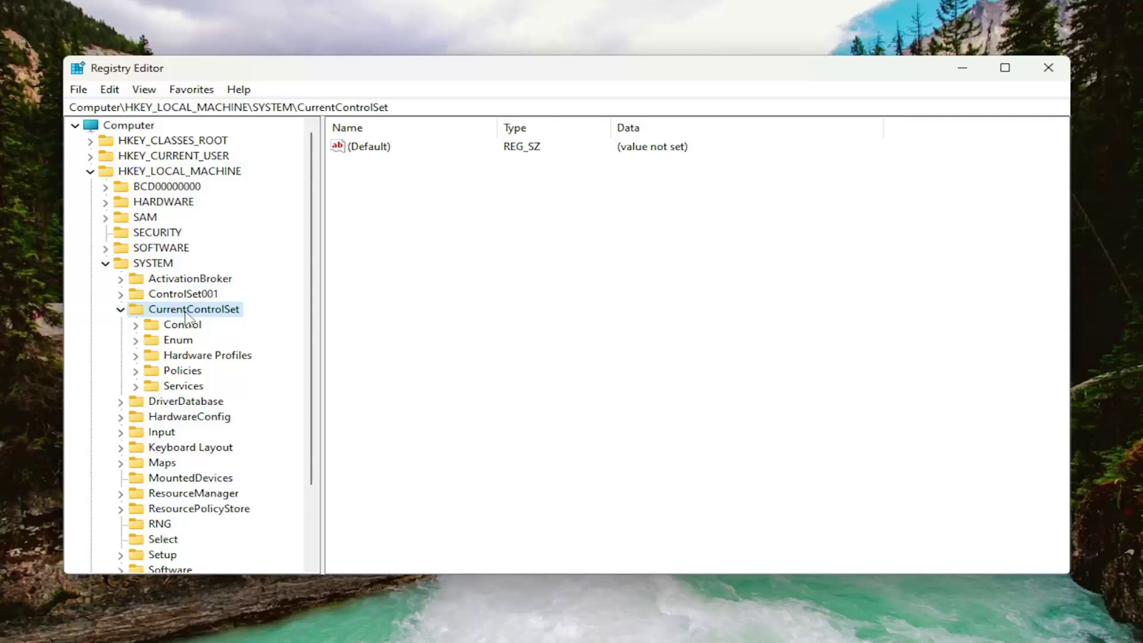
double_click(169, 329)
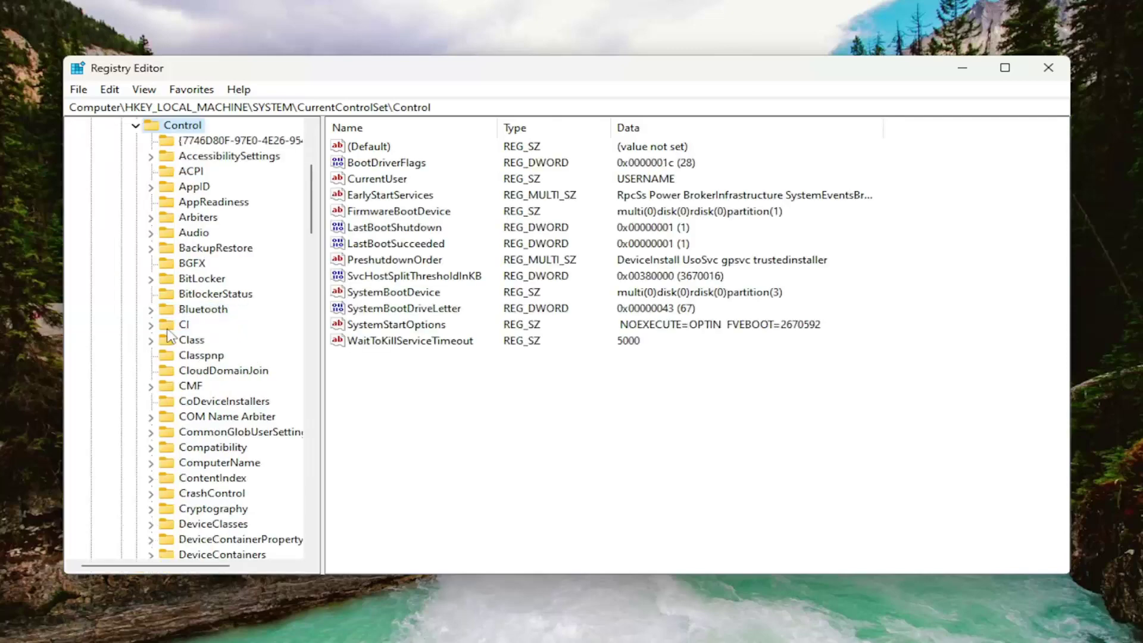
scroll(169, 335, "down", 15)
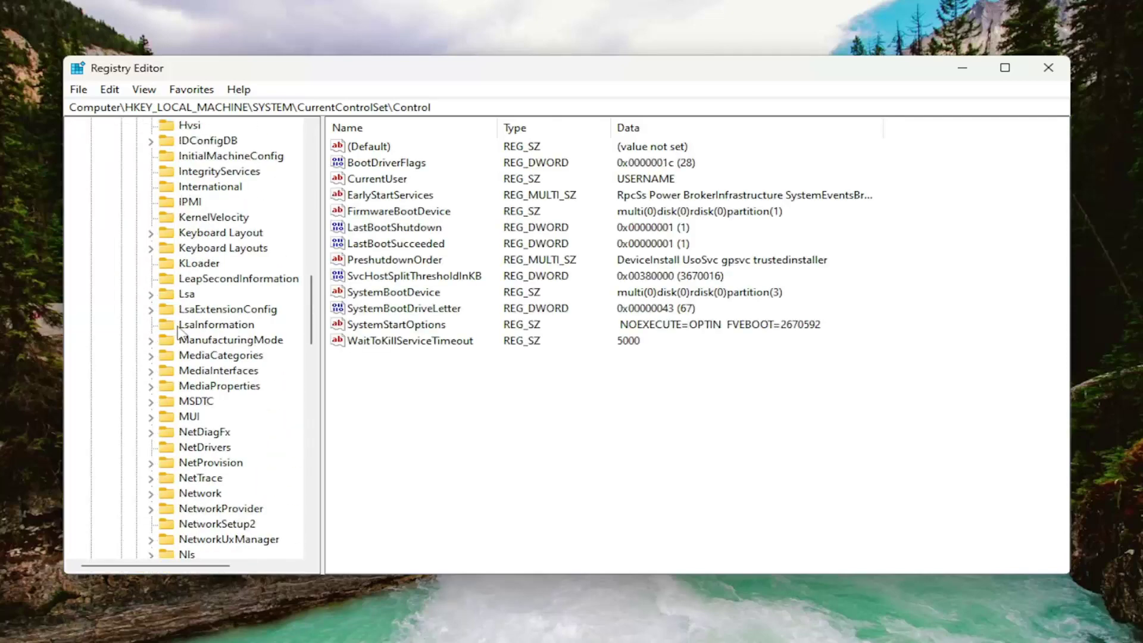
scroll(180, 334, "down", 6)
left_click(186, 387)
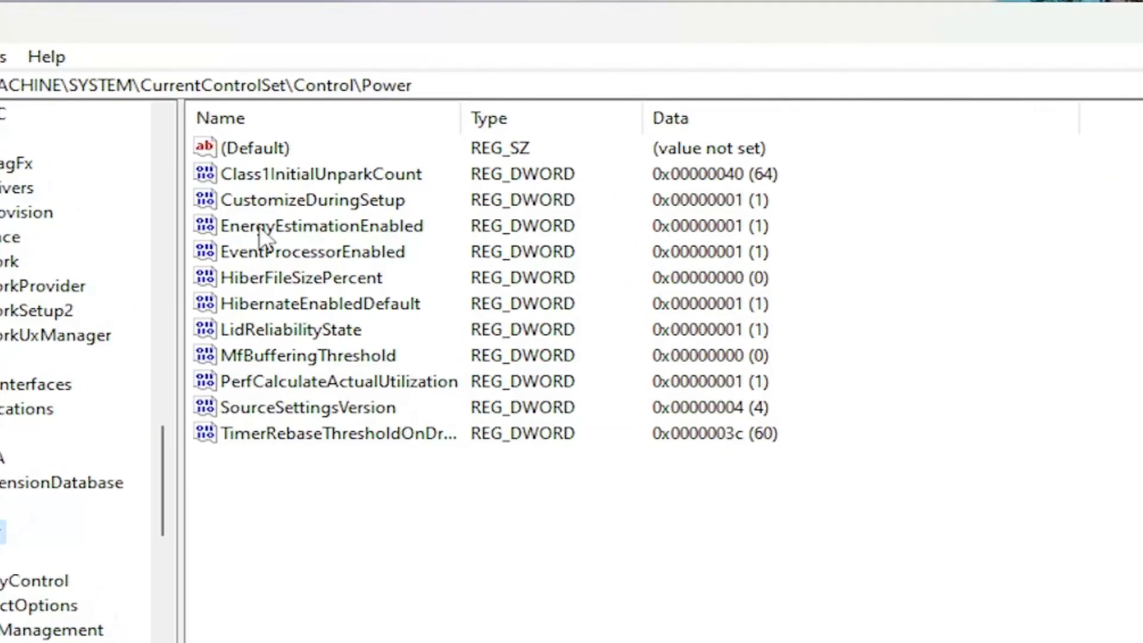
Change EnergyEstimationEnabled's value data to 1 and confirm with OK
left_click(325, 229)
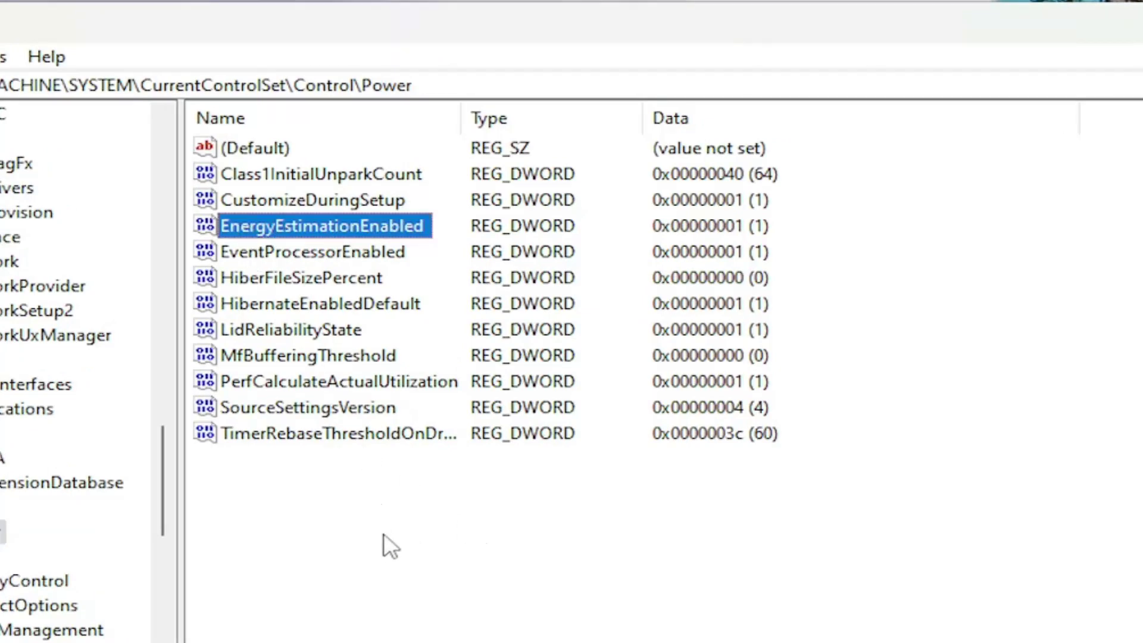
right_click(437, 506)
mouse_move(526, 518)
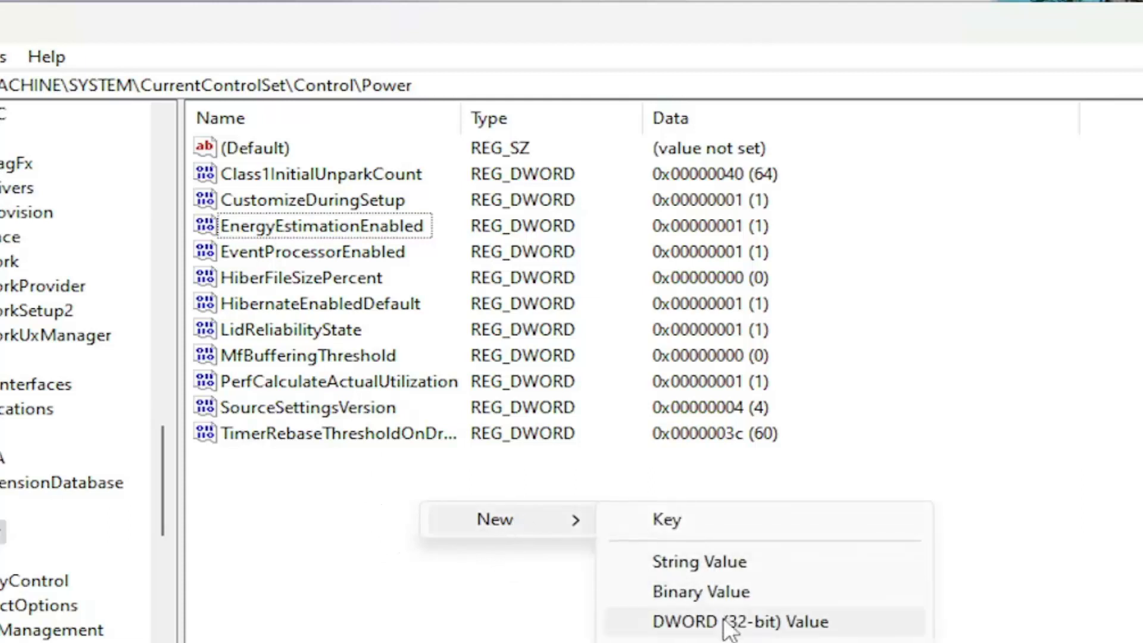
left_click(287, 225)
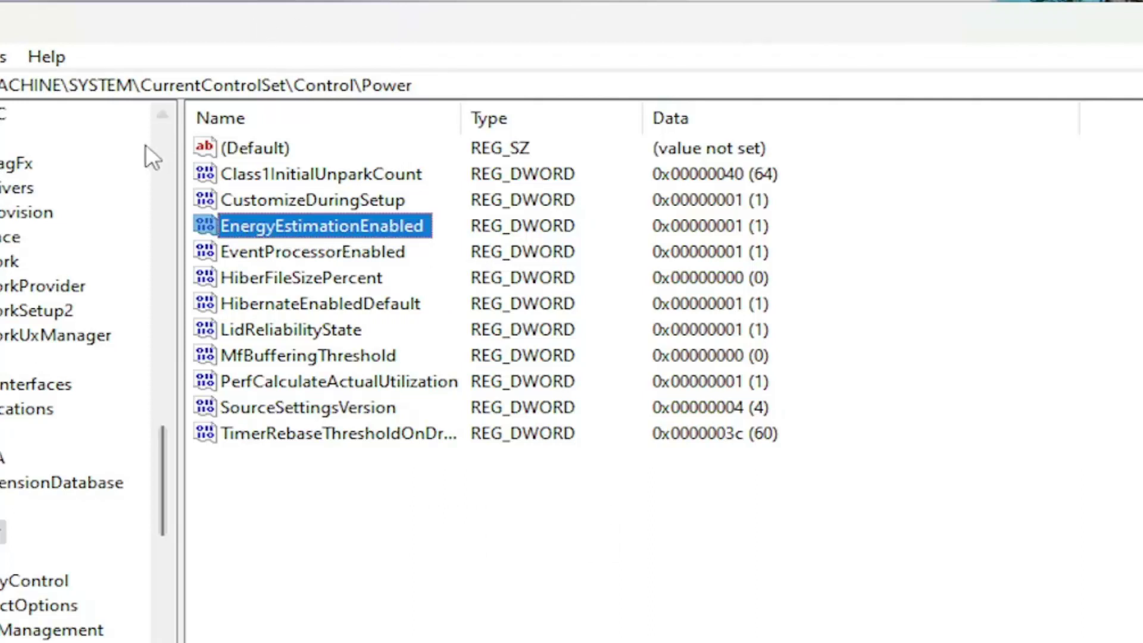
double_click(391, 223)
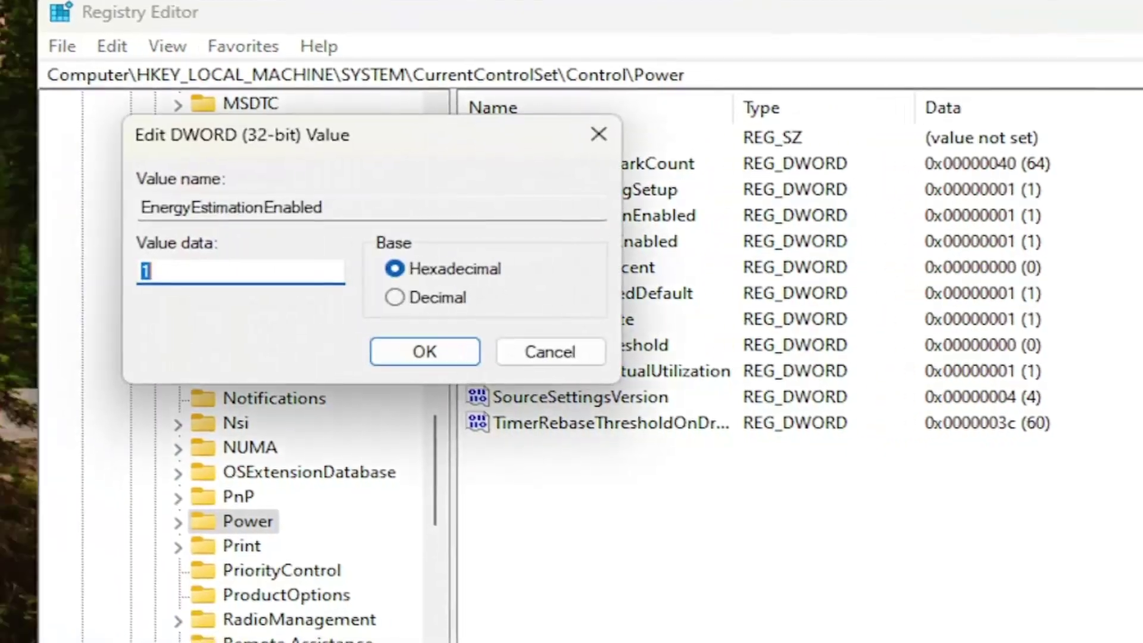
type("1")
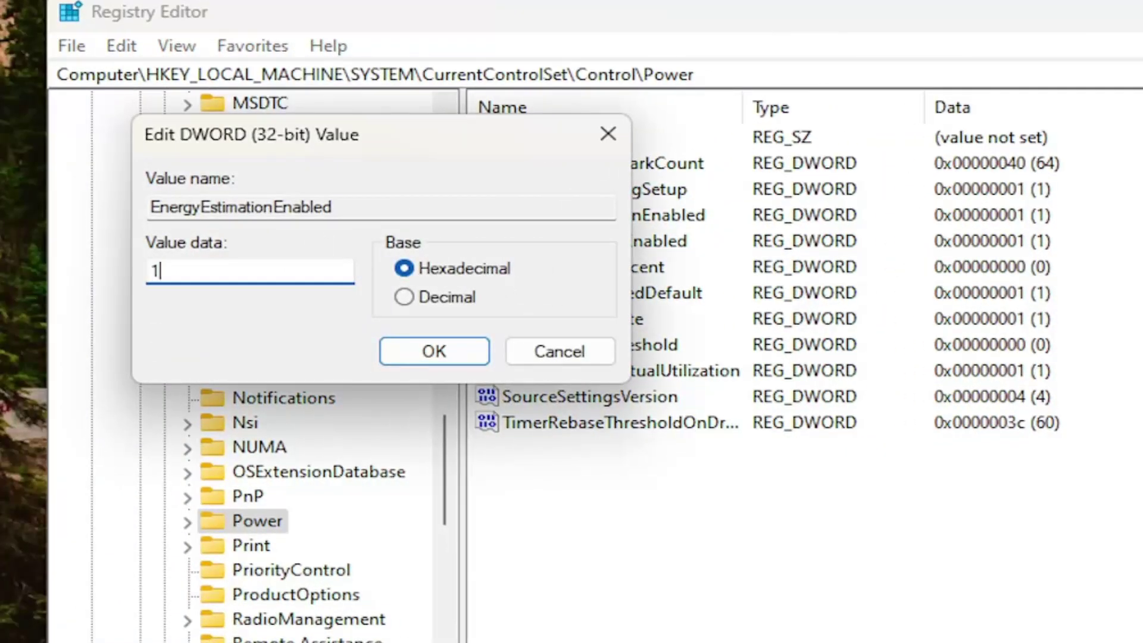
double_click(152, 271)
type("1")
left_click(435, 351)
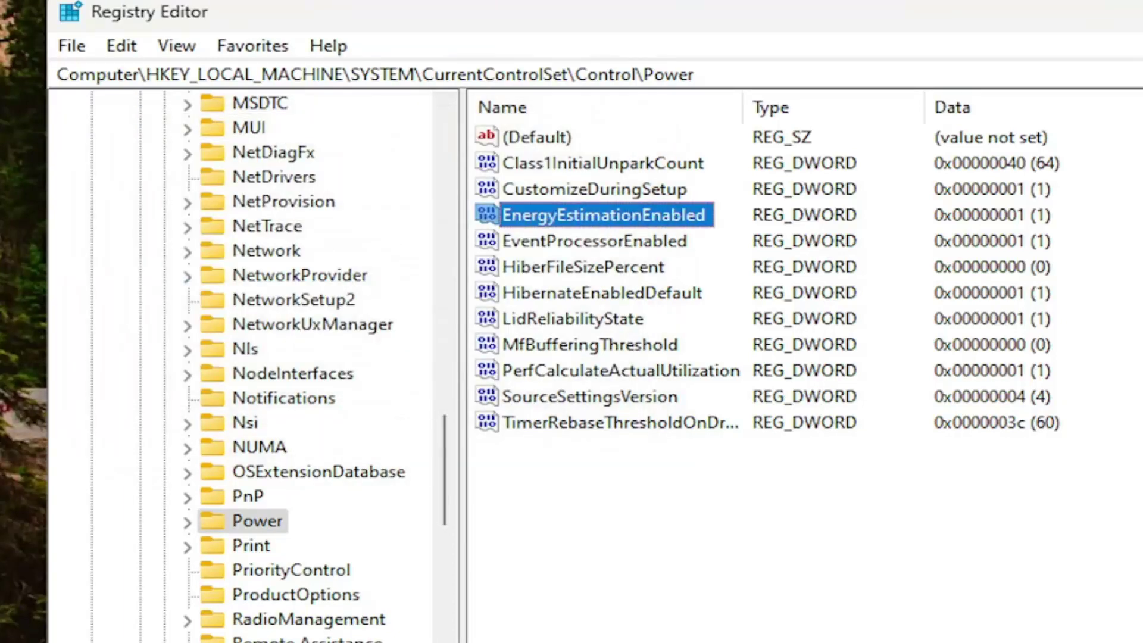
scroll(401, 475, "down", 5)
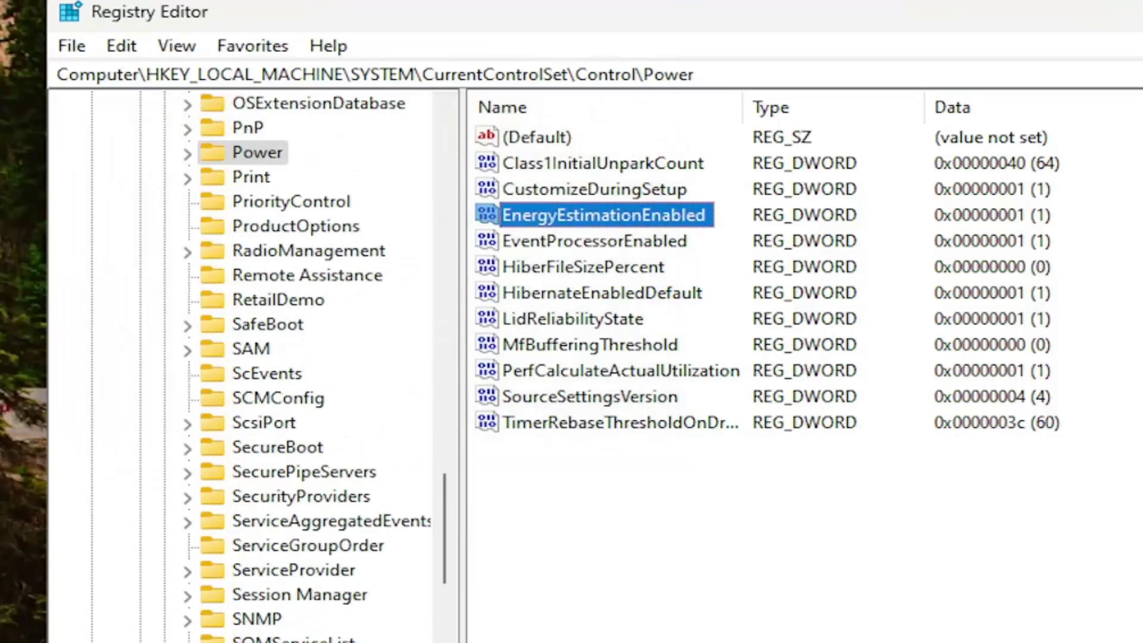
scroll(286, 471, "up", 20)
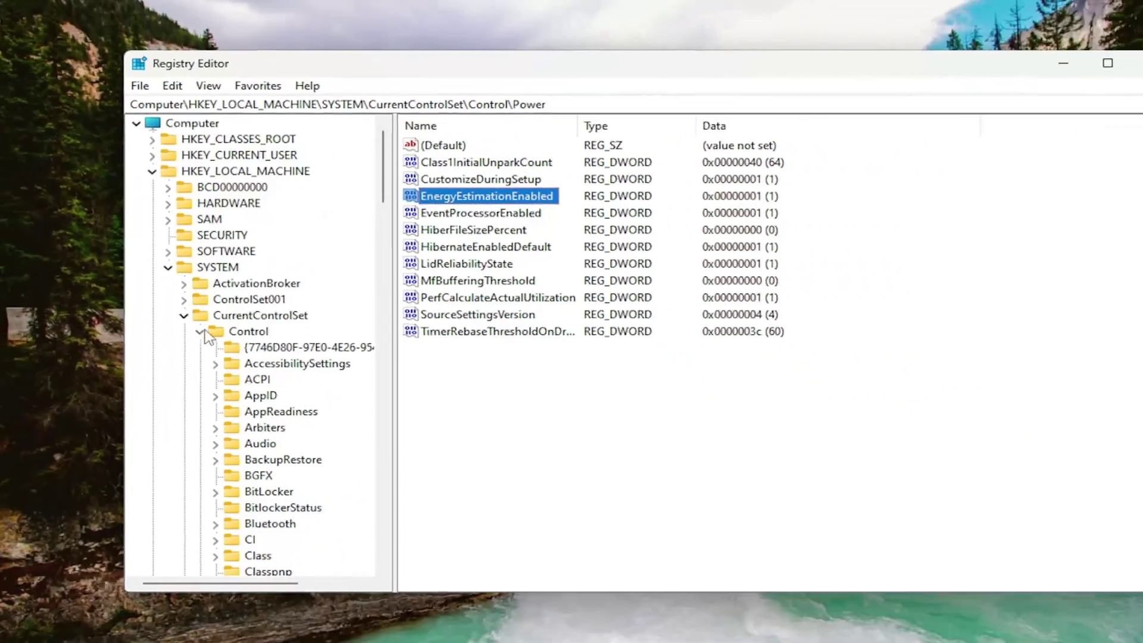
Collapse Control, CurrentControlSet, SYSTEM and HKEY_LOCAL_MACHINE back to the Computer node
left_click(199, 332)
left_click(184, 316)
left_click(168, 267)
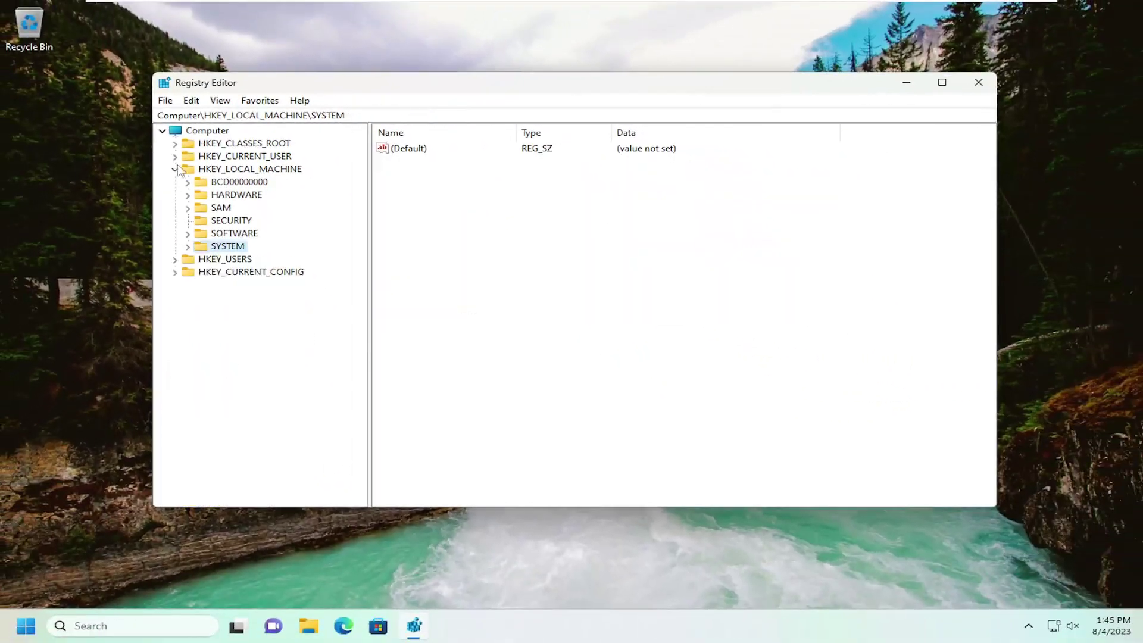
left_click(152, 172)
left_click(176, 131)
Close Registry Editor and bring up Start's Shut down or sign out restart options
left_click(979, 82)
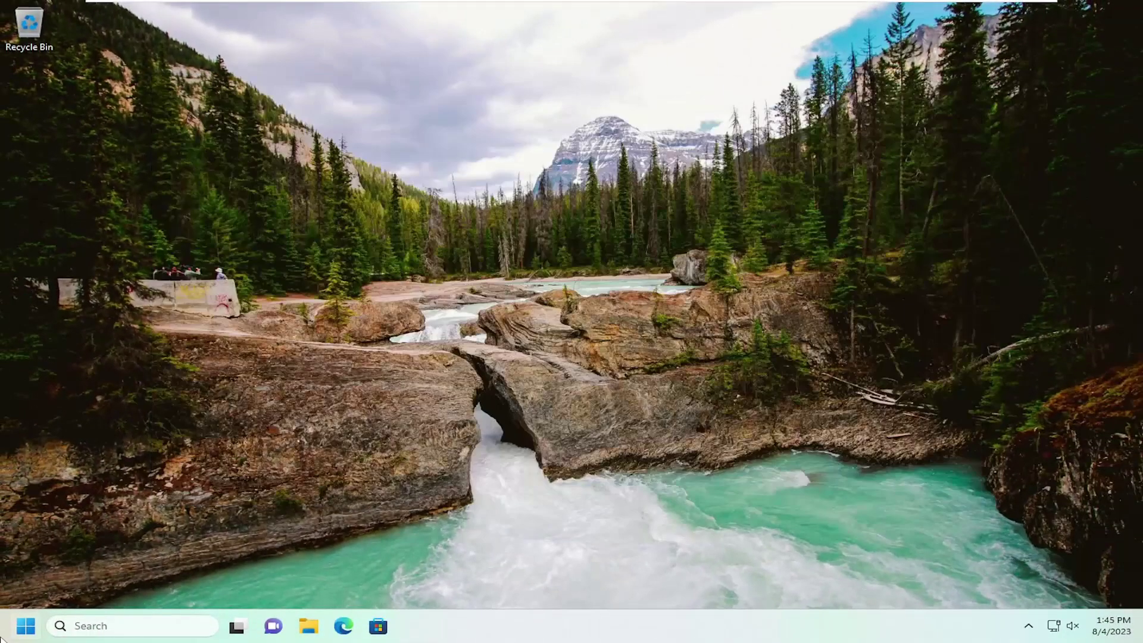
right_click(40, 635)
mouse_move(120, 565)
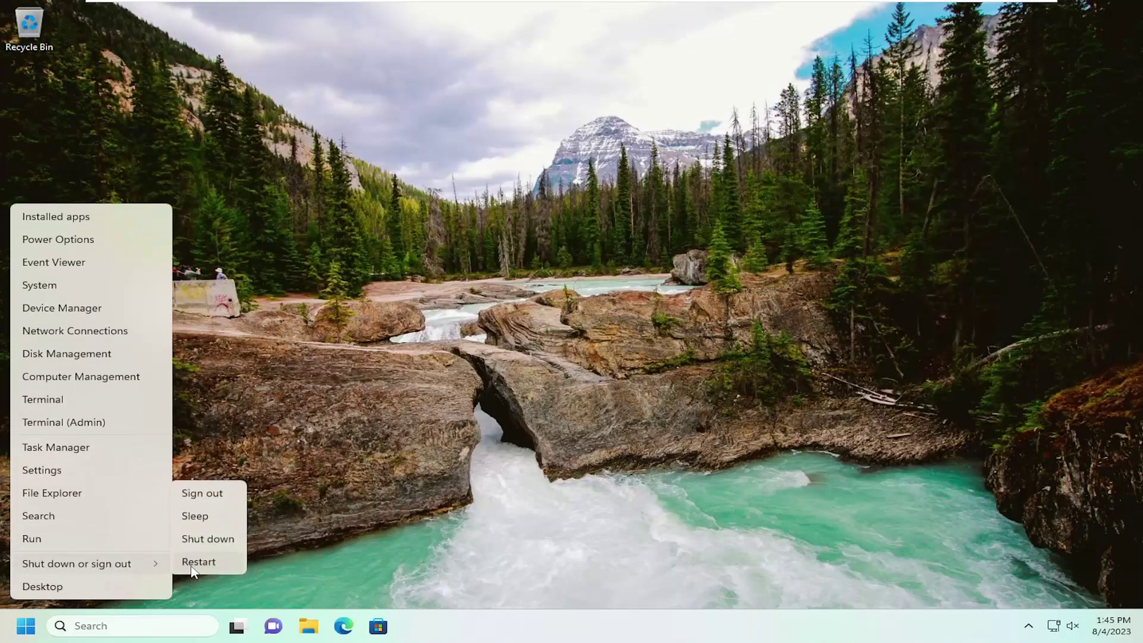